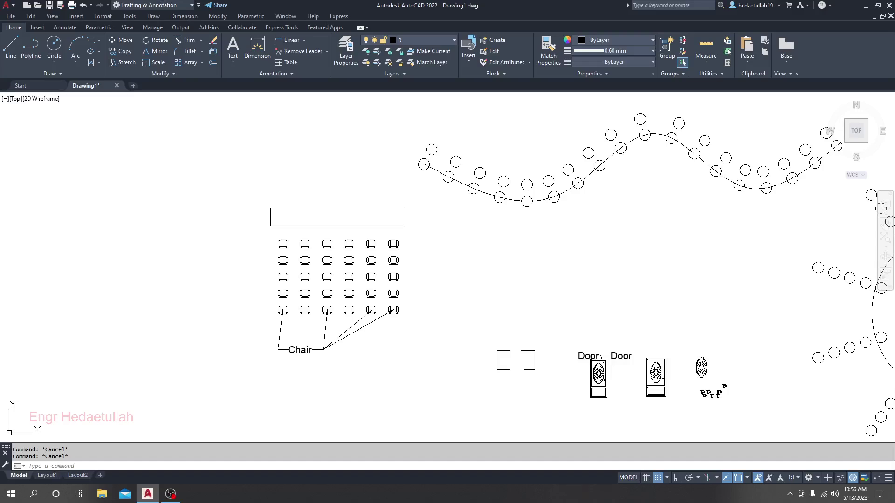
Create a multiline text box in the empty area just above the long rectangle over the chair rows.
{"action": "left_click", "coordinate": [233, 63]}
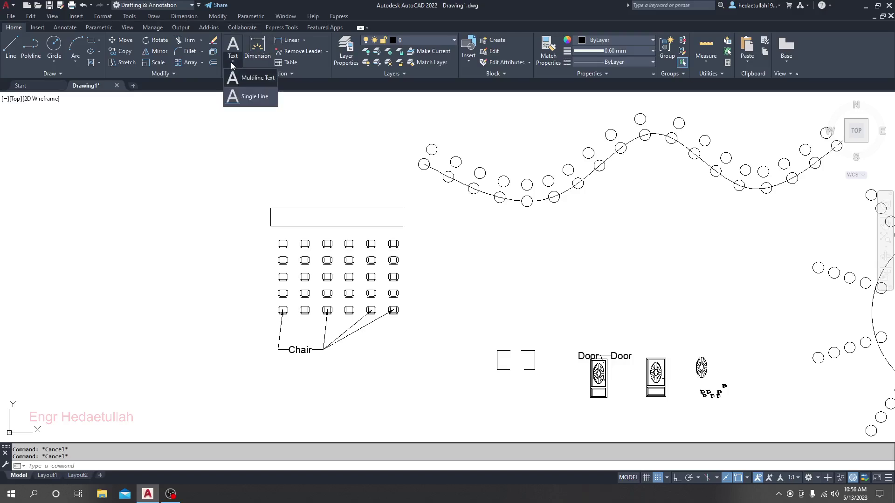
{"action": "left_click", "coordinate": [257, 83]}
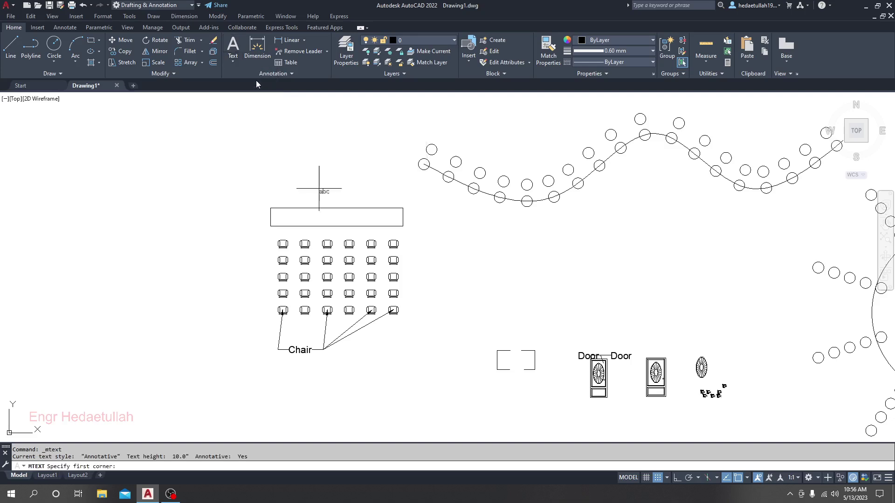
{"action": "left_click", "coordinate": [195, 155]}
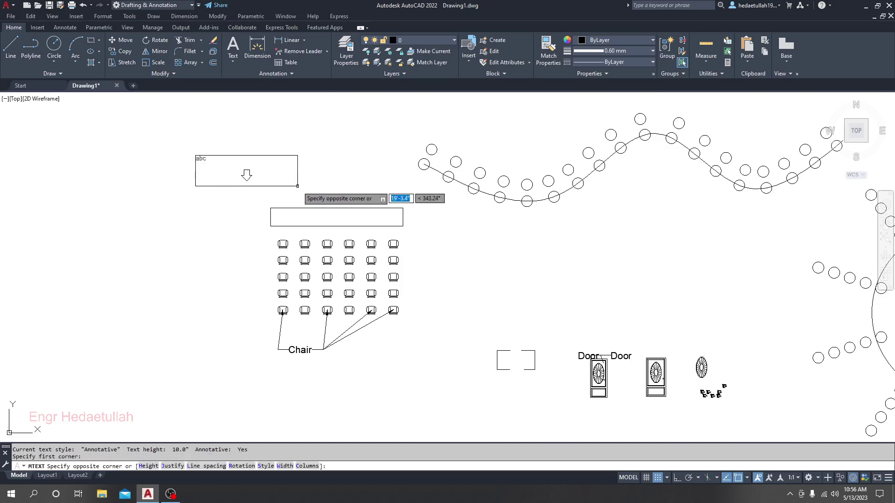
{"action": "left_click", "coordinate": [300, 186]}
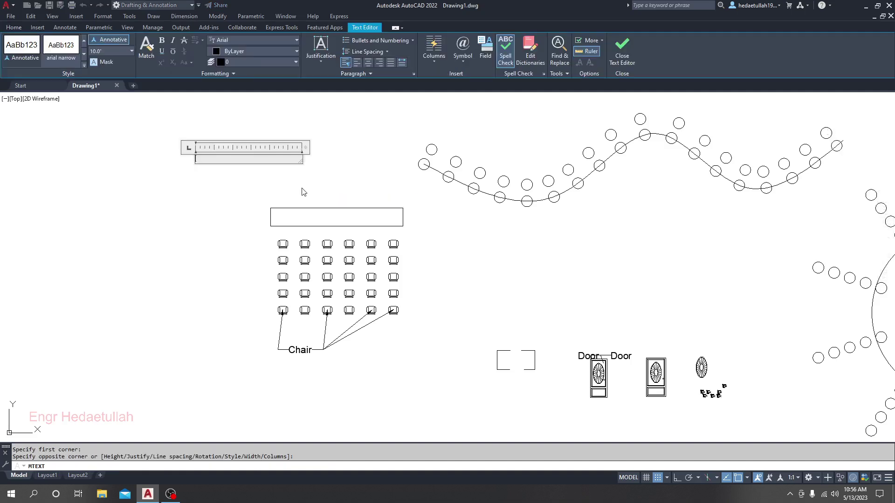
{"action": "scroll", "coordinate": [207, 159], "scroll_direction": "up", "scroll_amount": 2}
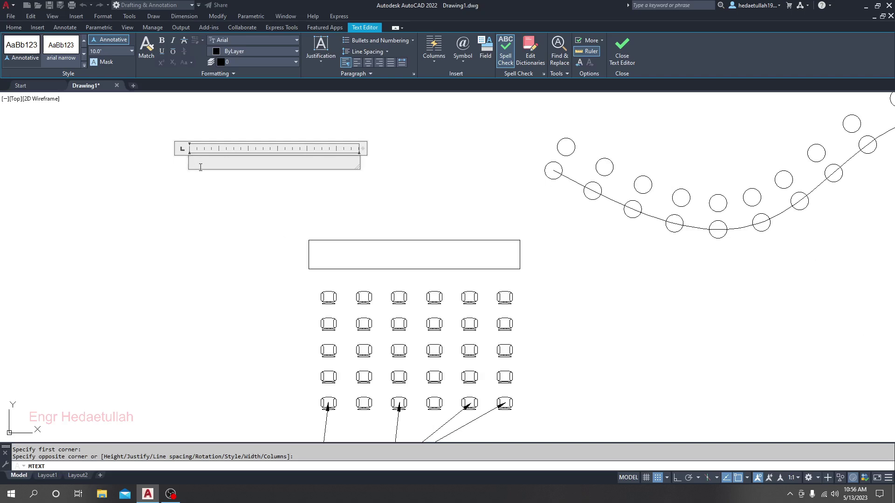
Enter three text lines: "school of civil engineering", the engineer's title and name, and "welcome dear".
{"action": "type", "text": "school of civil engineering"}
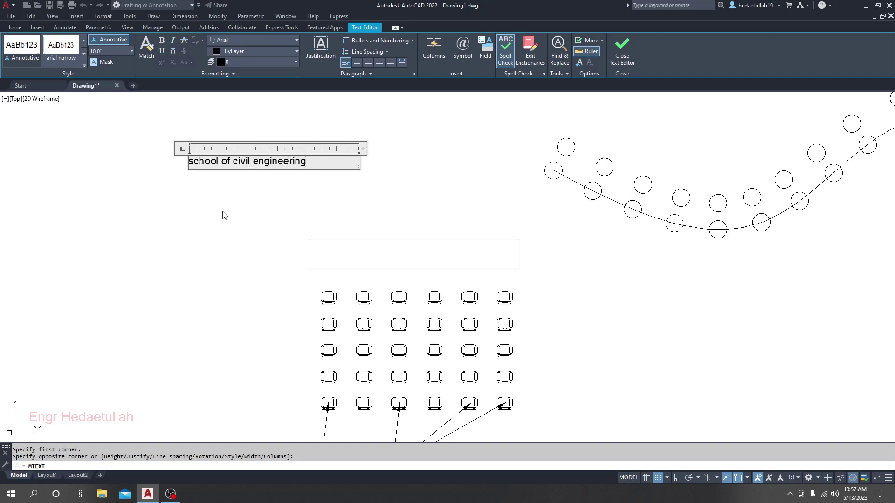
{"action": "key", "text": "Return"}
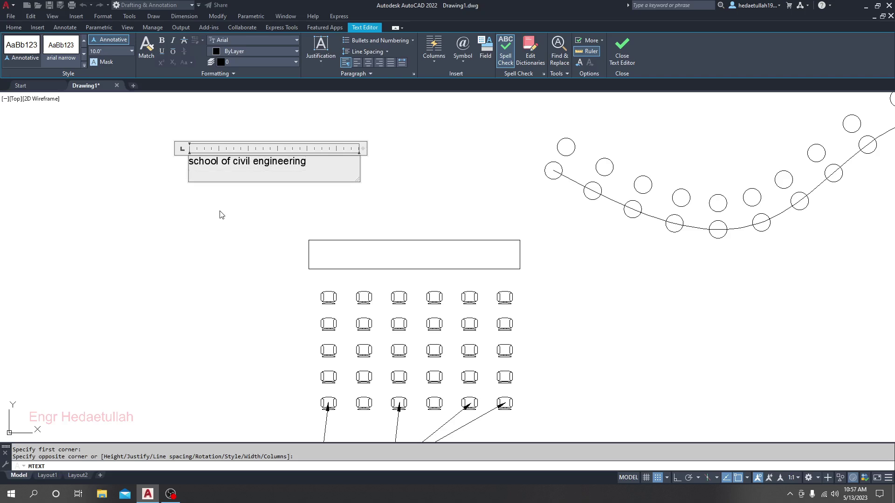
{"action": "type", "text": "engr hedaetullah"}
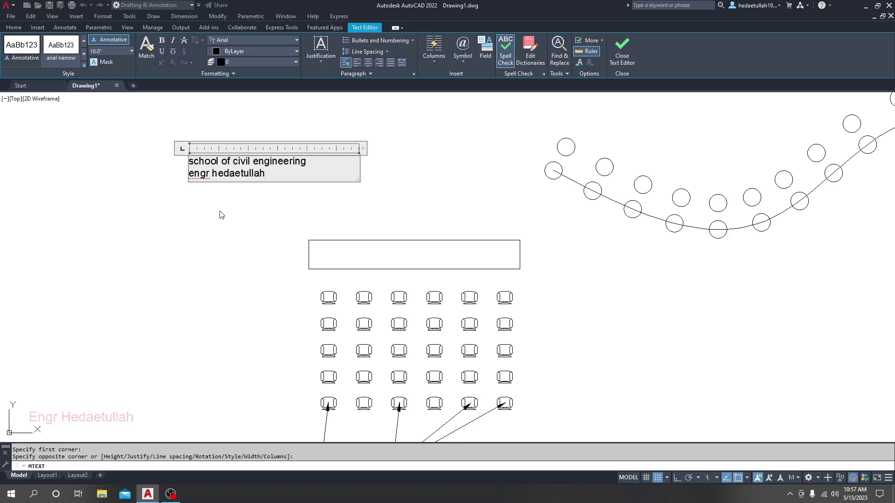
{"action": "key", "text": "Return"}
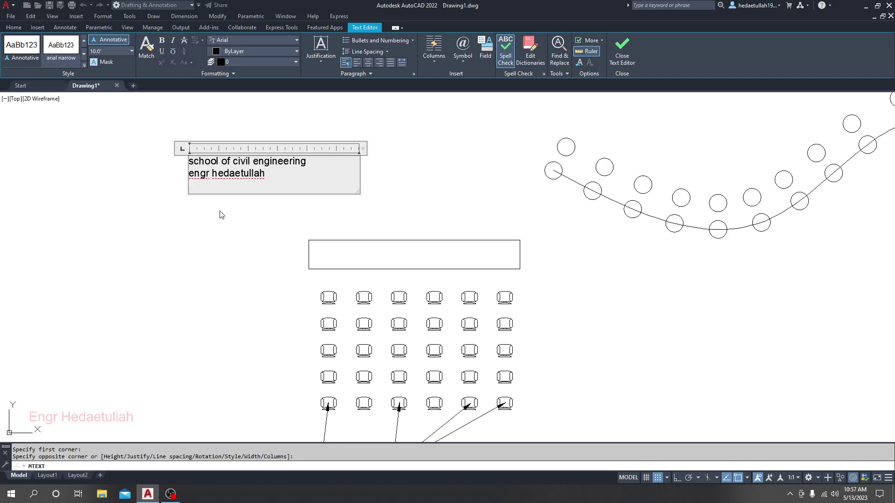
{"action": "type", "text": "welcome dear"}
Narrow the text box so its lines wrap, and widen it again past the longest line.
{"action": "left_click_drag", "start_coordinate": [363, 148], "coordinate": [259, 159]}
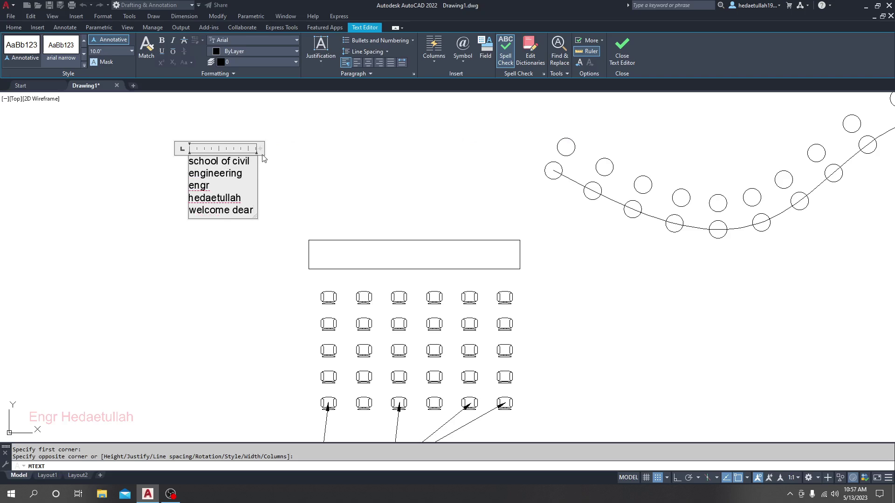
{"action": "left_click_drag", "start_coordinate": [259, 147], "coordinate": [259, 147]}
{"action": "left_click_drag", "start_coordinate": [259, 147], "coordinate": [380, 149]}
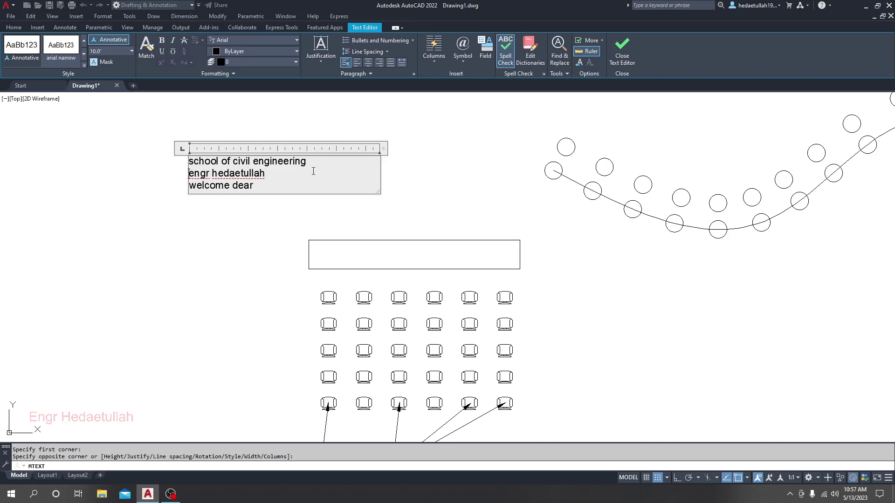
Join the three text lines into a single line, widening the text box to fit it.
{"action": "key", "text": "BackSpace"}
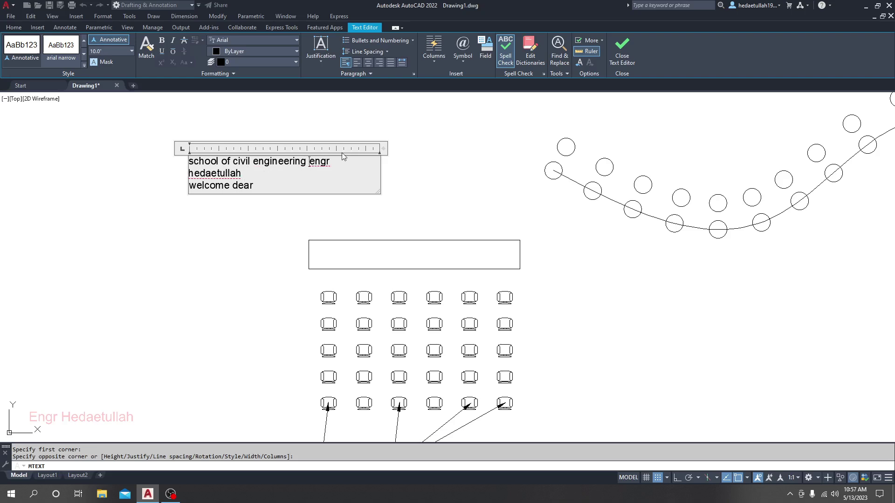
{"action": "left_click_drag", "start_coordinate": [381, 148], "coordinate": [466, 147]}
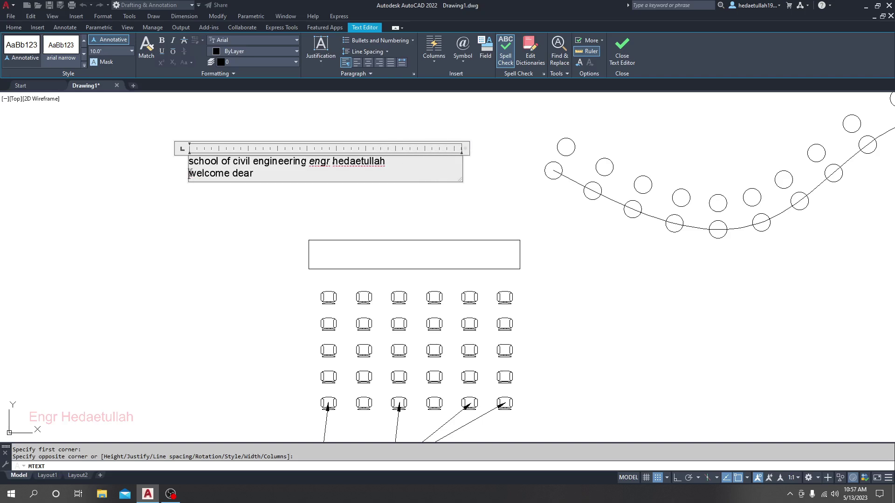
{"action": "left_click", "coordinate": [191, 172]}
{"action": "key", "text": "BackSpace"}
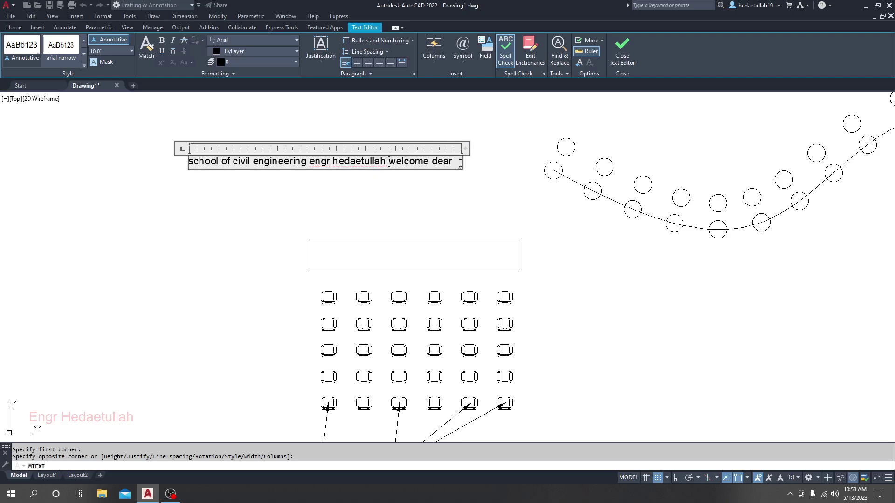
{"action": "left_click", "coordinate": [459, 162]}
Split the text back into three lines before the engineer's title and before "welcome", and finish editing.
{"action": "double_click", "coordinate": [313, 162]}
{"action": "key", "text": "ctrl+i"}
{"action": "key", "text": "Return"}
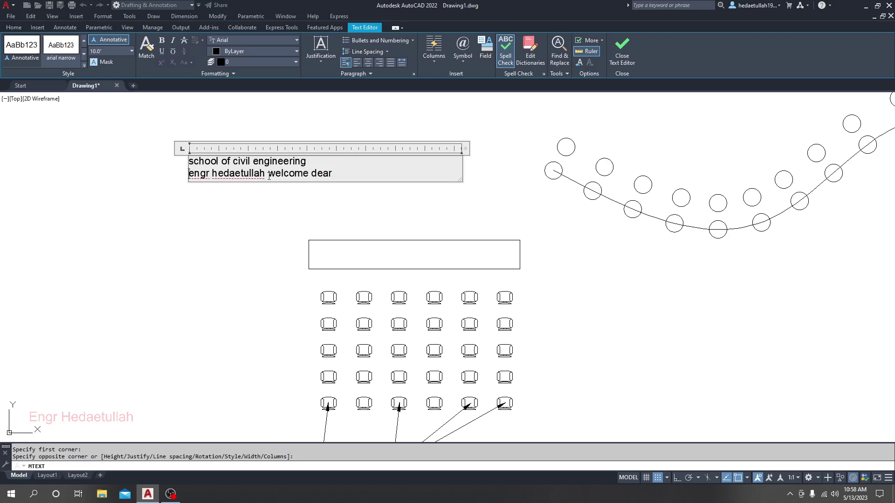
{"action": "key", "text": "Return"}
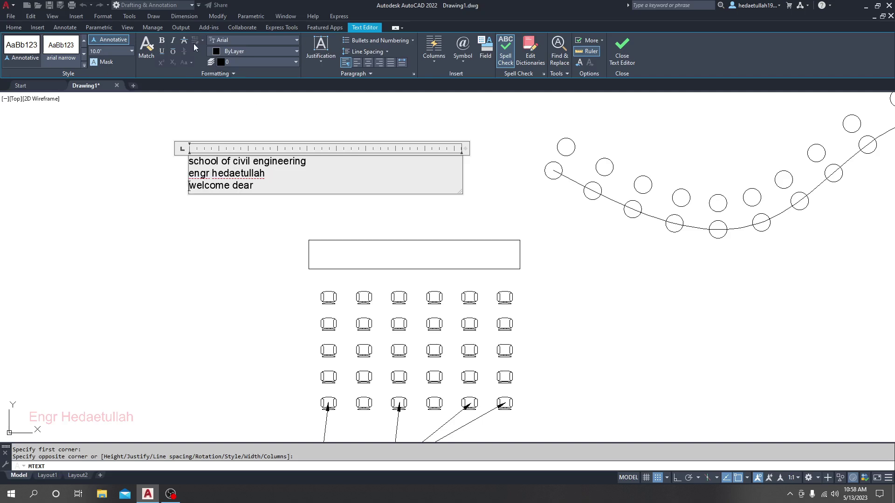
{"action": "left_click", "coordinate": [255, 223]}
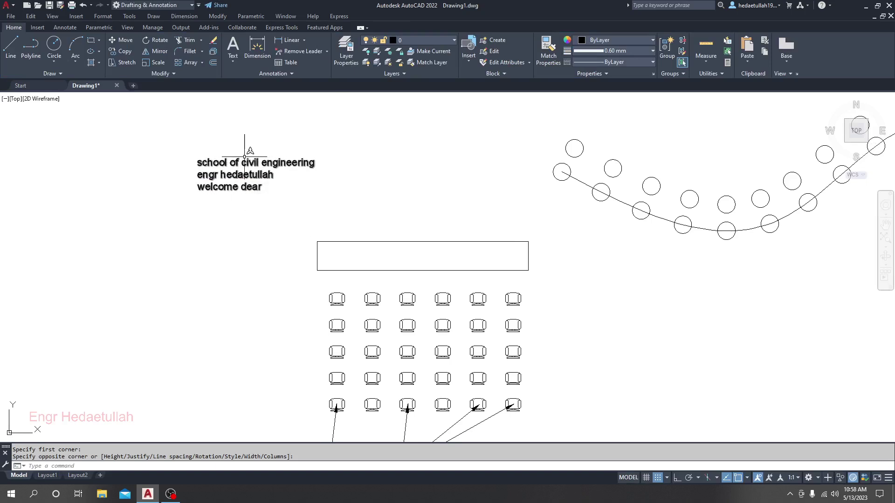
Open the Text Style dialog, look over the style list beside the placed text, and close it.
{"action": "middle_click_drag", "start_coordinate": [238, 174], "coordinate": [257, 179]}
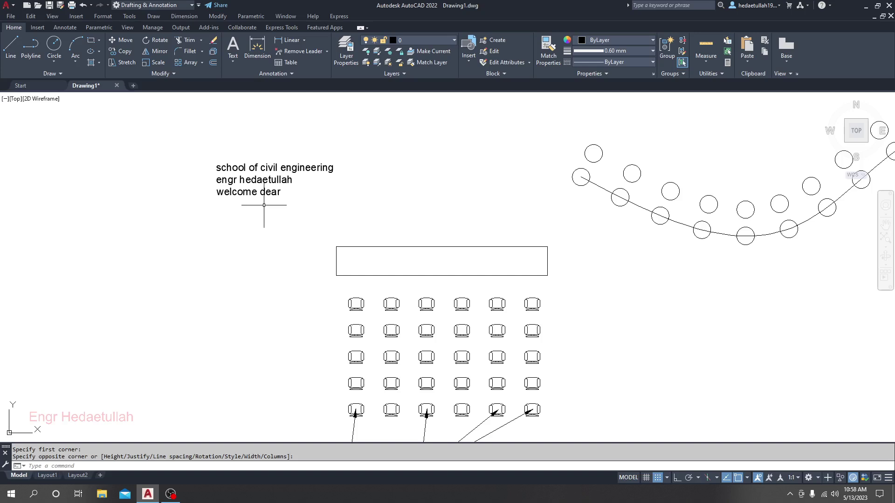
{"action": "key", "text": "Escape"}
{"action": "key", "text": "Escape"}
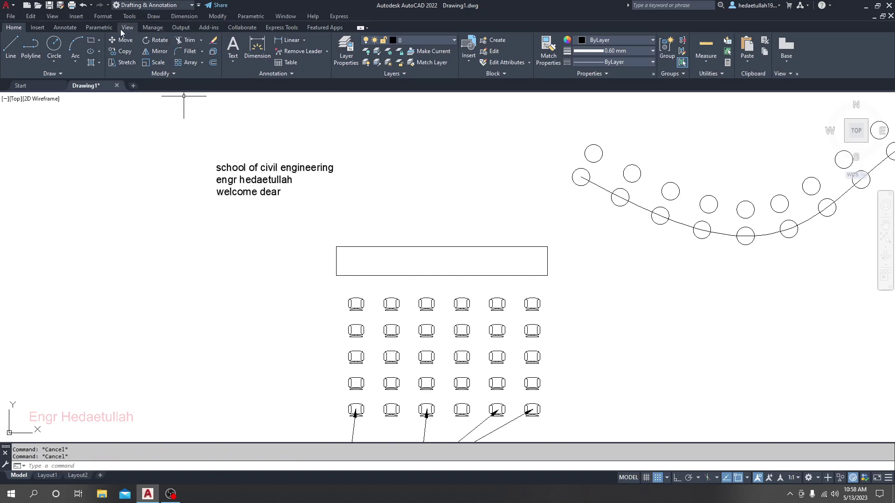
{"action": "left_click", "coordinate": [103, 18]}
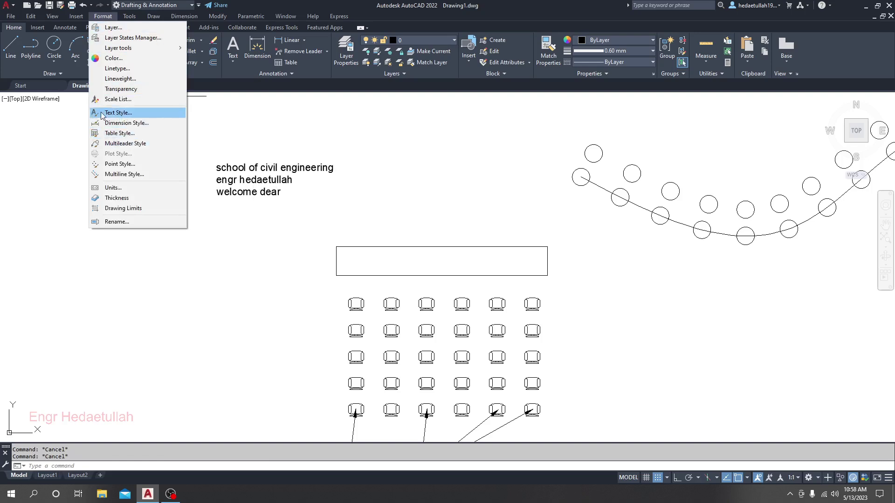
{"action": "left_click", "coordinate": [128, 115]}
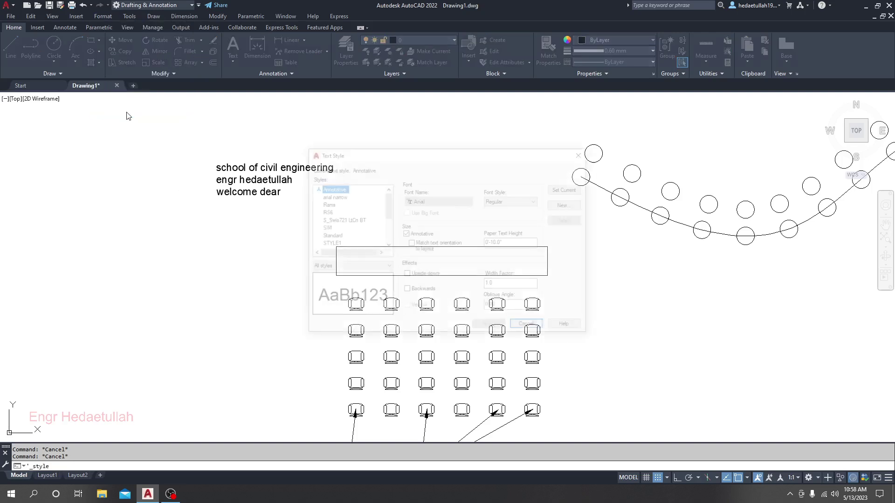
{"action": "left_click_drag", "start_coordinate": [381, 157], "coordinate": [445, 140]}
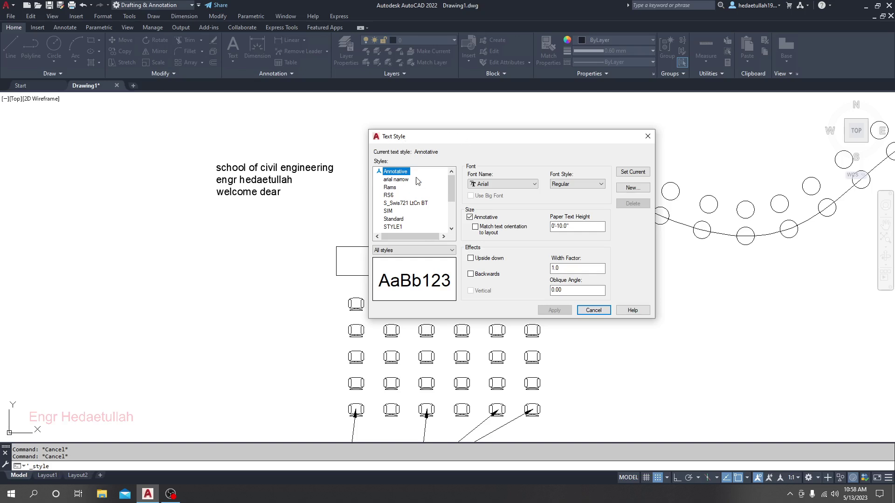
{"action": "left_click", "coordinate": [647, 137]}
Preview the saved text styles on the three-line text and try the Standard style, declining the style change.
{"action": "double_click", "coordinate": [300, 167]}
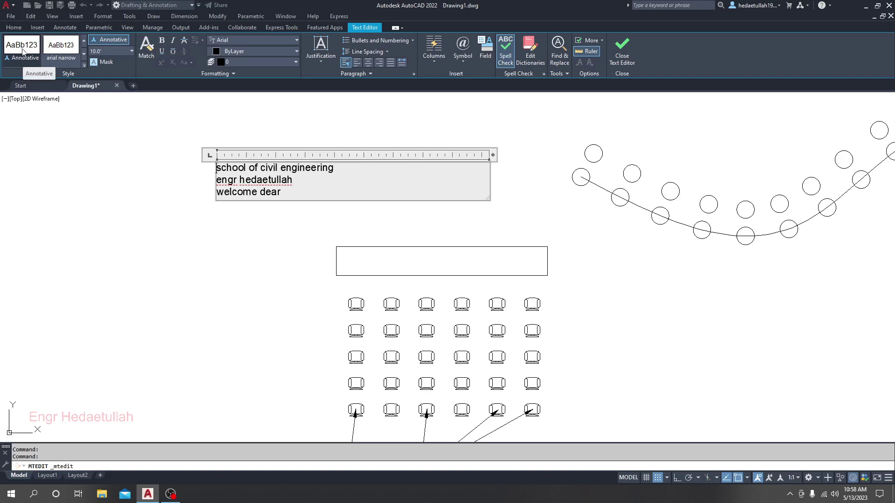
{"action": "left_click", "coordinate": [54, 56]}
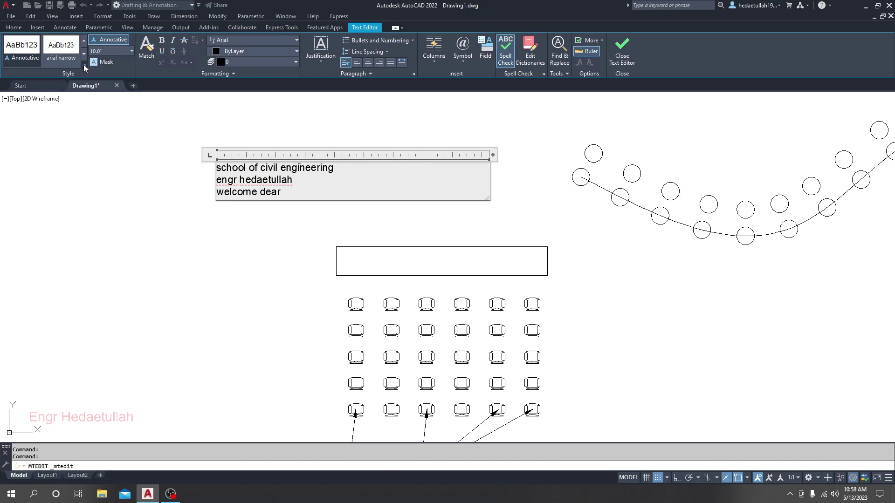
{"action": "left_click", "coordinate": [84, 65]}
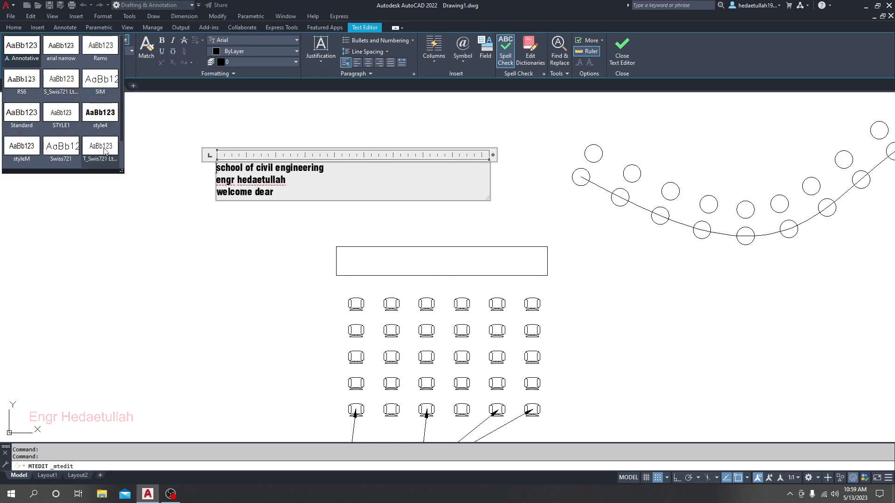
{"action": "scroll", "coordinate": [25, 155], "scroll_direction": "down", "scroll_amount": 1}
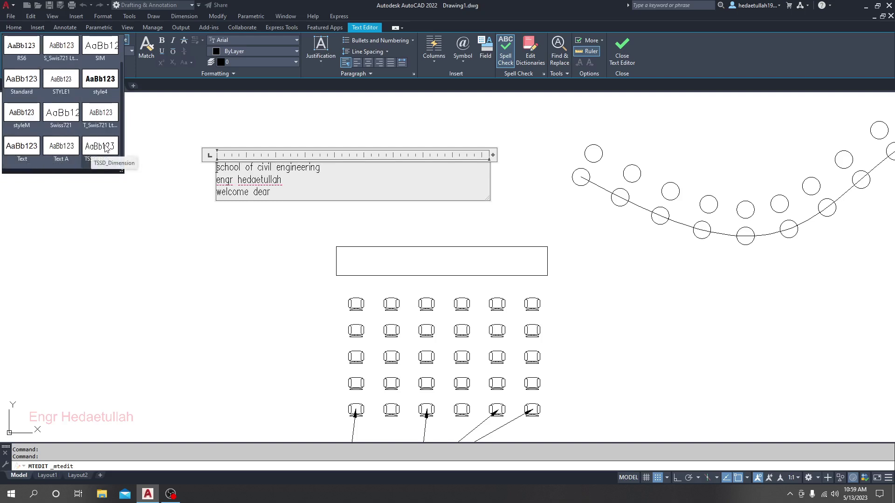
{"action": "scroll", "coordinate": [23, 103], "scroll_direction": "up", "scroll_amount": 1}
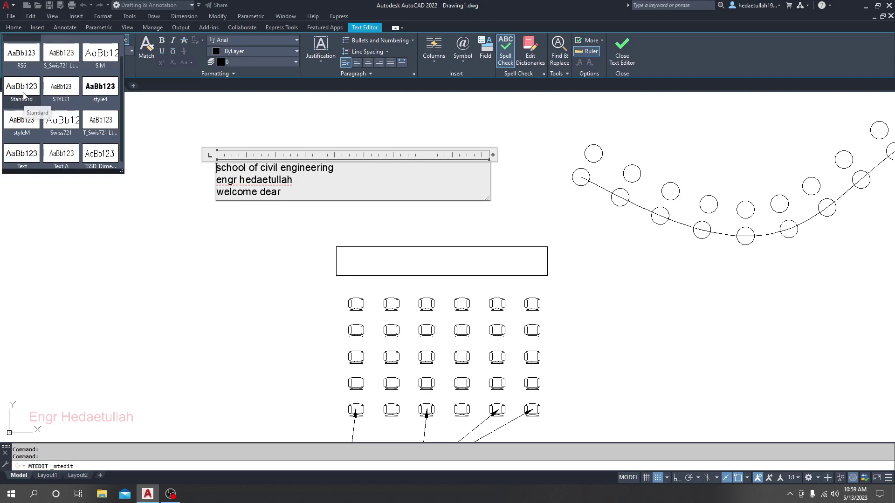
{"action": "left_click", "coordinate": [24, 96]}
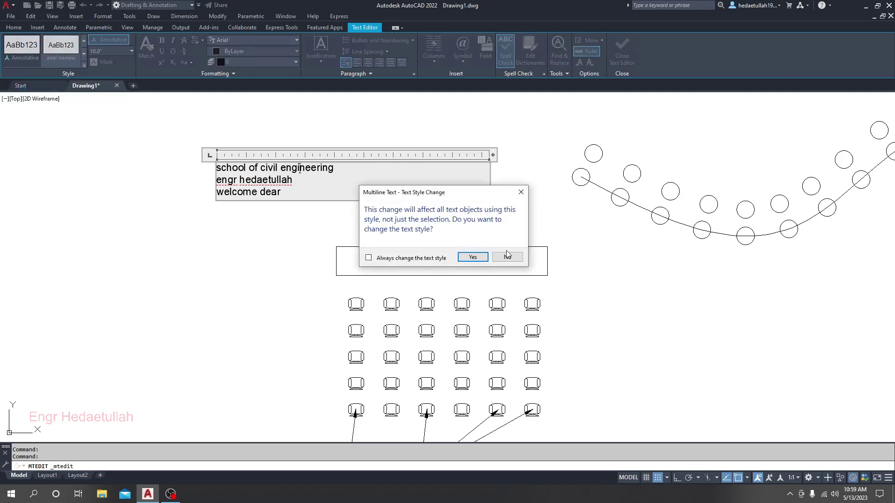
{"action": "left_click", "coordinate": [508, 257]}
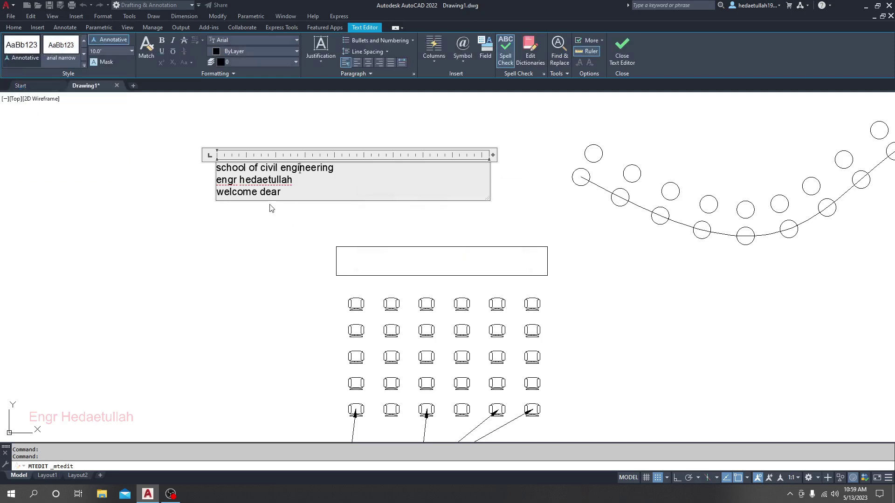
{"action": "left_click", "coordinate": [160, 144]}
{"action": "key", "text": "Escape"}
{"action": "key", "text": "Escape"}
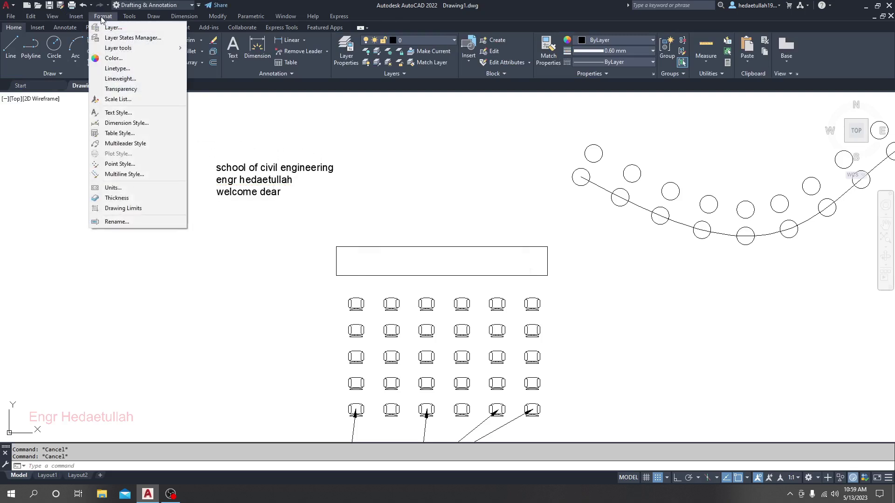
Review the saved styles in the Text Style dialog beside the placed text, and close the dialog.
{"action": "left_click", "coordinate": [126, 114]}
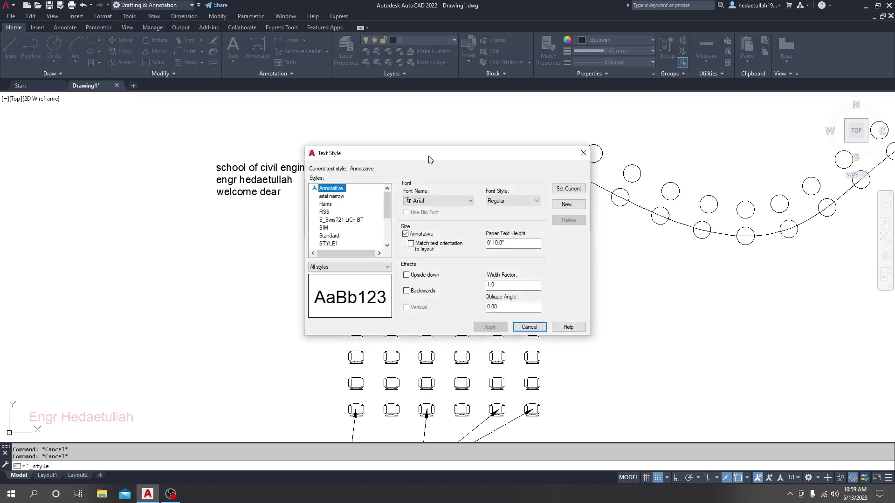
{"action": "left_click_drag", "start_coordinate": [430, 160], "coordinate": [471, 128]}
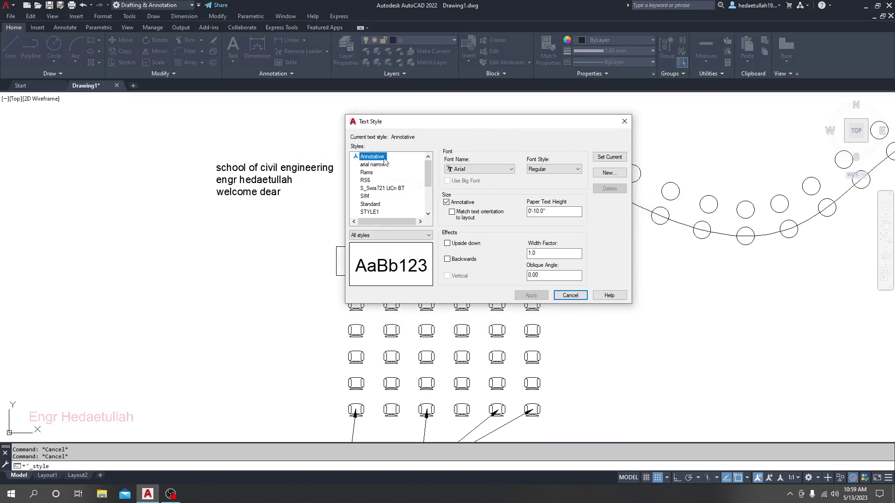
{"action": "scroll", "coordinate": [373, 186], "scroll_direction": "down", "scroll_amount": 3}
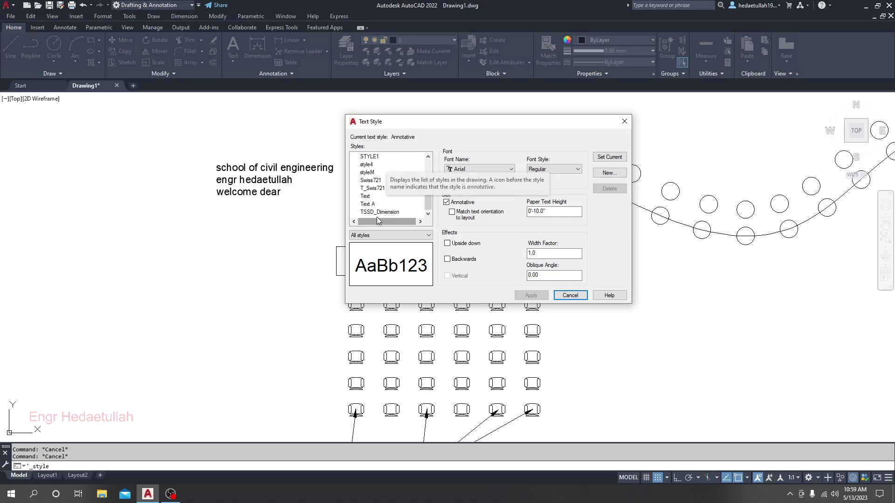
{"action": "scroll", "coordinate": [378, 220], "scroll_direction": "up", "scroll_amount": 3}
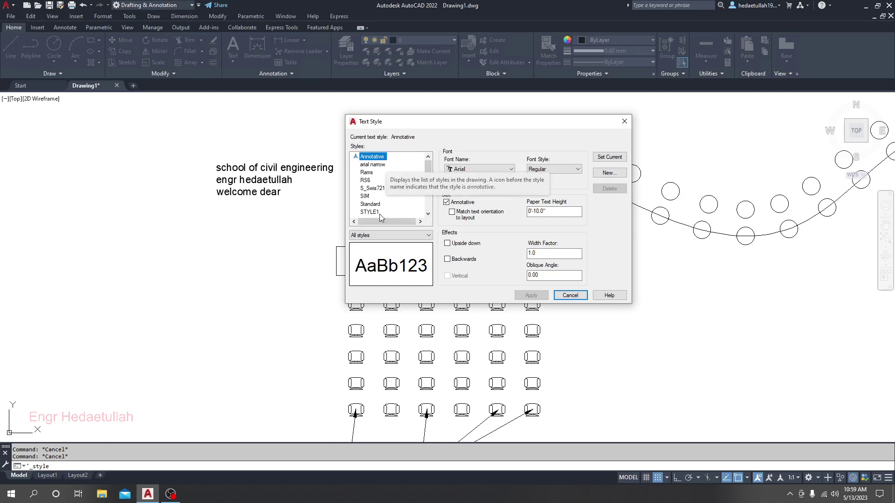
{"action": "left_click", "coordinate": [371, 160]}
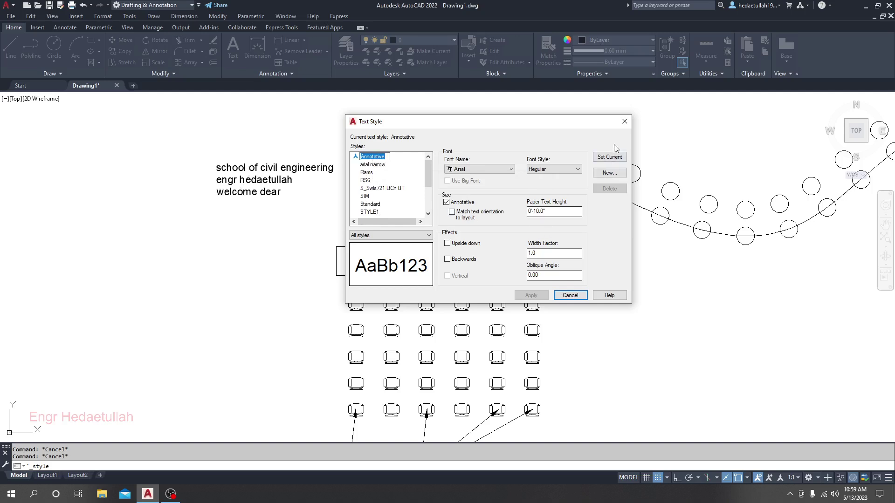
{"action": "left_click", "coordinate": [625, 121]}
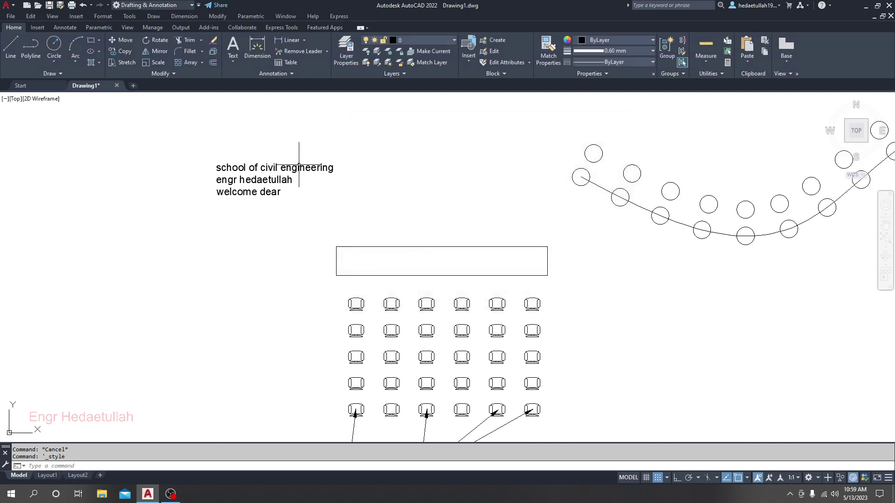
Set the height of all three multiline text lines to 1'-3.0", trying 5.0" and 8.0" first, and finish editing.
{"action": "double_click", "coordinate": [220, 167]}
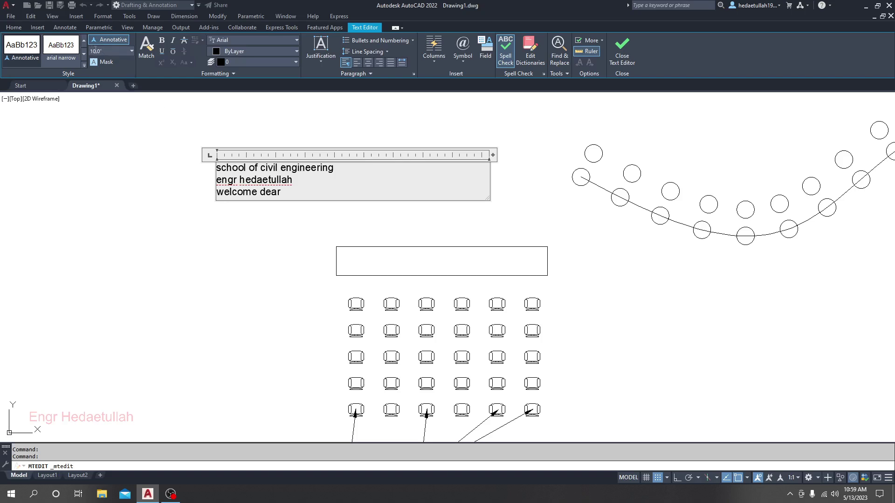
{"action": "left_click_drag", "start_coordinate": [287, 193], "coordinate": [216, 166]}
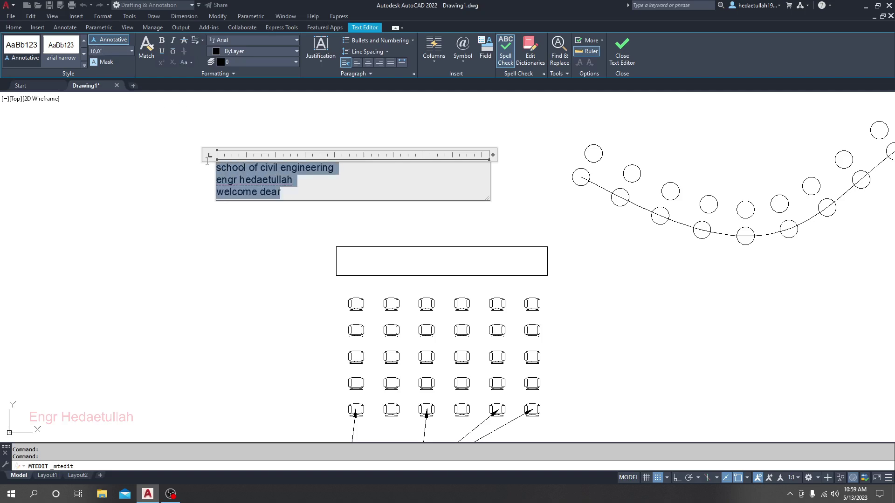
{"action": "left_click", "coordinate": [131, 51]}
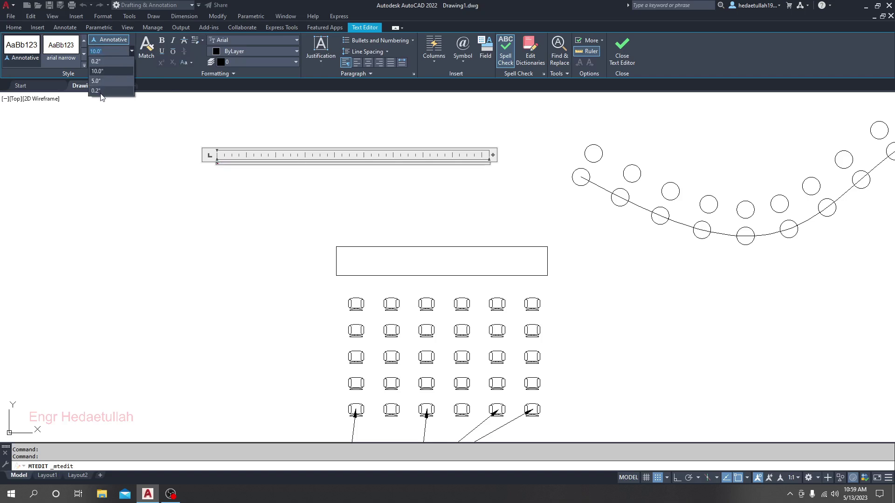
{"action": "left_click", "coordinate": [102, 82]}
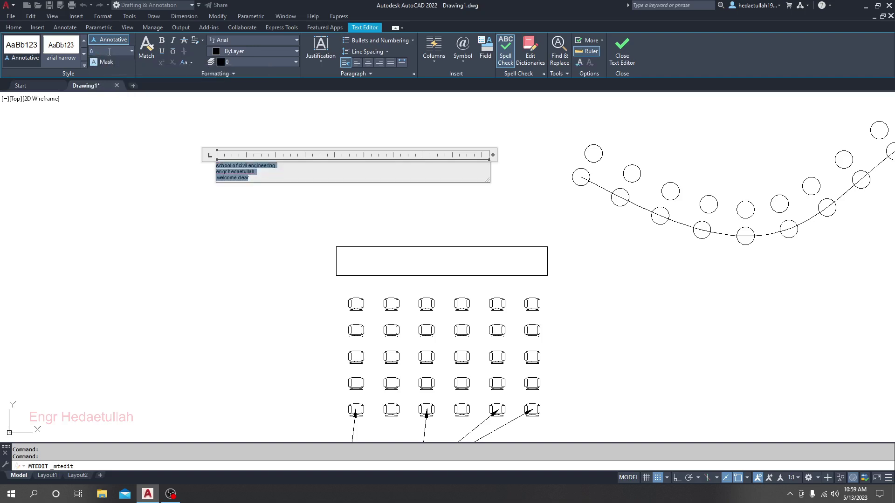
{"action": "key", "text": "Return"}
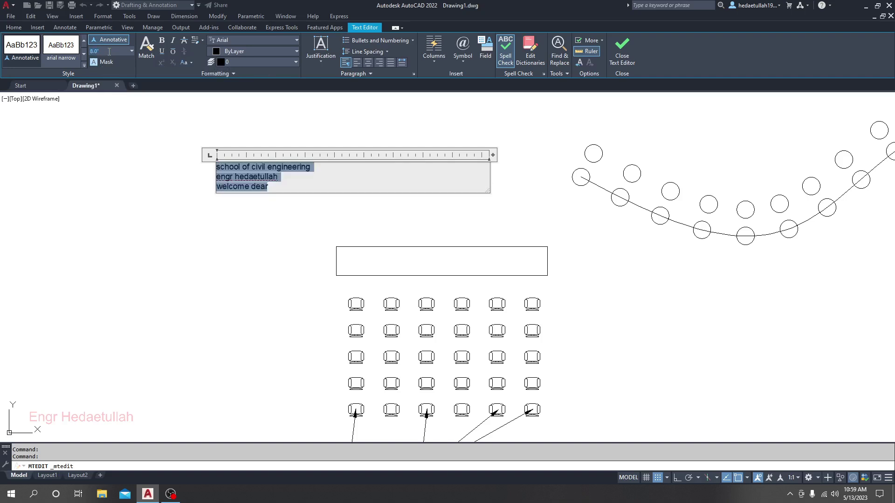
{"action": "key", "text": "Return"}
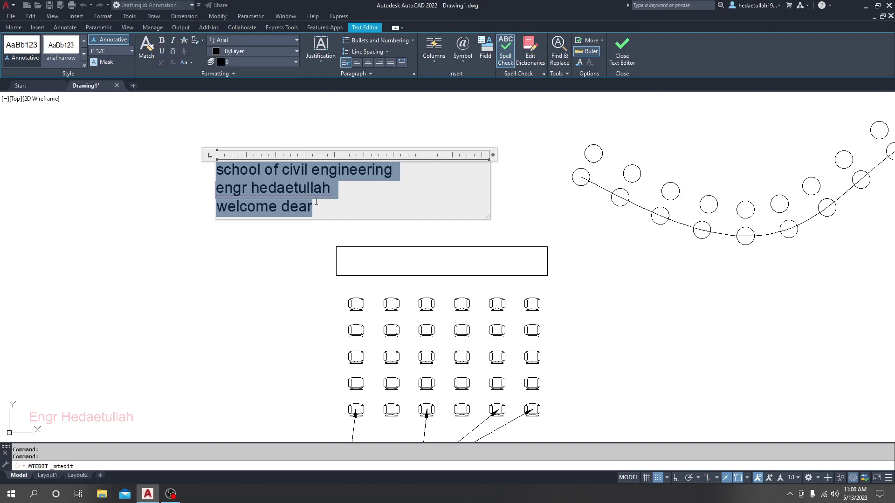
{"action": "left_click", "coordinate": [291, 126]}
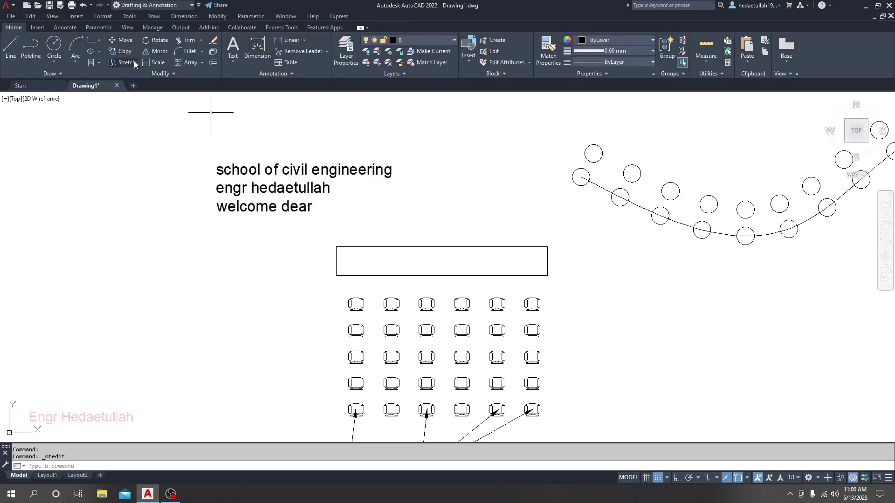
Open the Text Style dialog clear of the placed text, with the Annotative style as the one to edit.
{"action": "left_click", "coordinate": [100, 16]}
{"action": "left_click", "coordinate": [119, 110]}
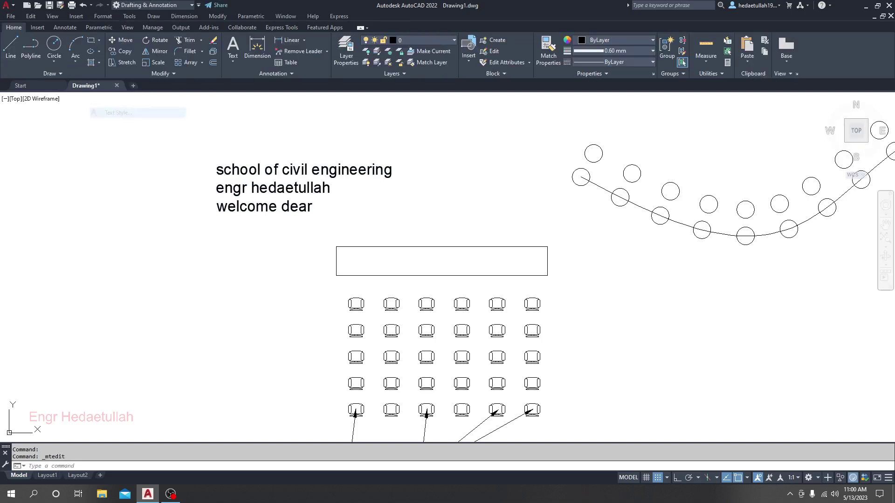
{"action": "left_click_drag", "start_coordinate": [413, 156], "coordinate": [516, 129]}
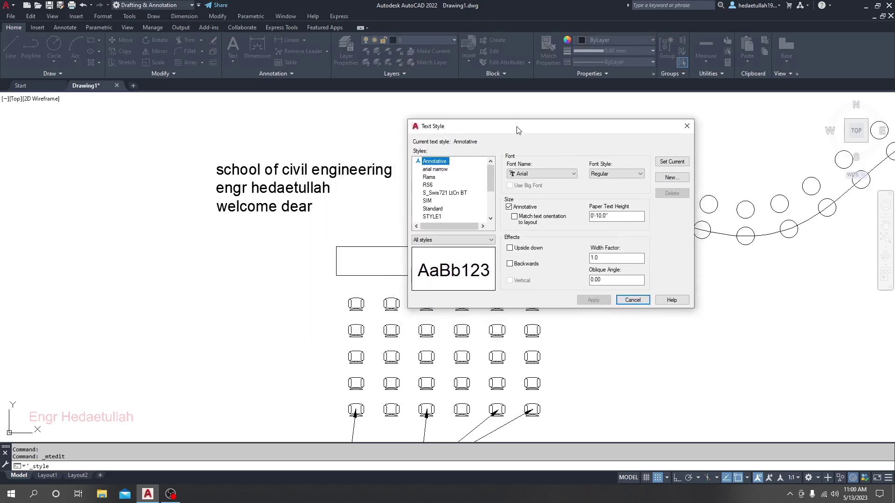
{"action": "left_click", "coordinate": [434, 163]}
{"action": "left_click", "coordinate": [459, 170]}
Try the CommercialPi BT and Courier New TUR fonts on the Annotative text style.
{"action": "left_click", "coordinate": [547, 173]}
{"action": "scroll", "coordinate": [531, 227], "scroll_direction": "down", "scroll_amount": 12}
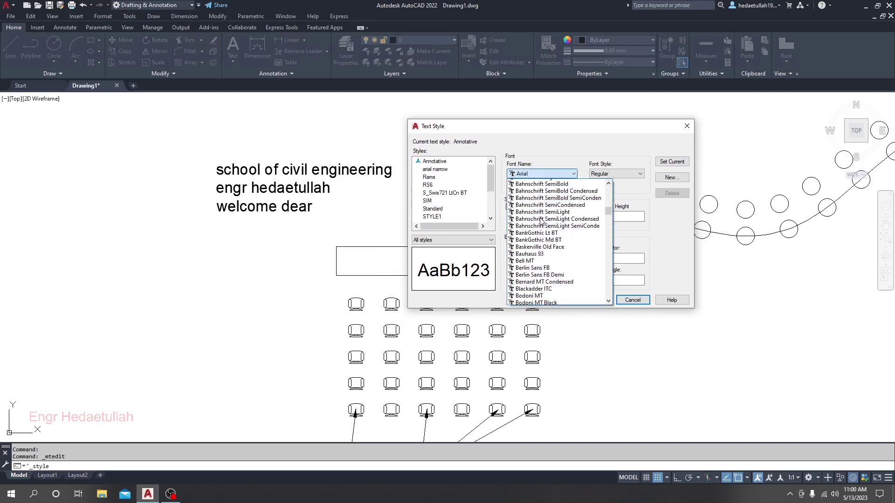
{"action": "scroll", "coordinate": [531, 228], "scroll_direction": "down", "scroll_amount": 5}
{"action": "left_click", "coordinate": [531, 224]}
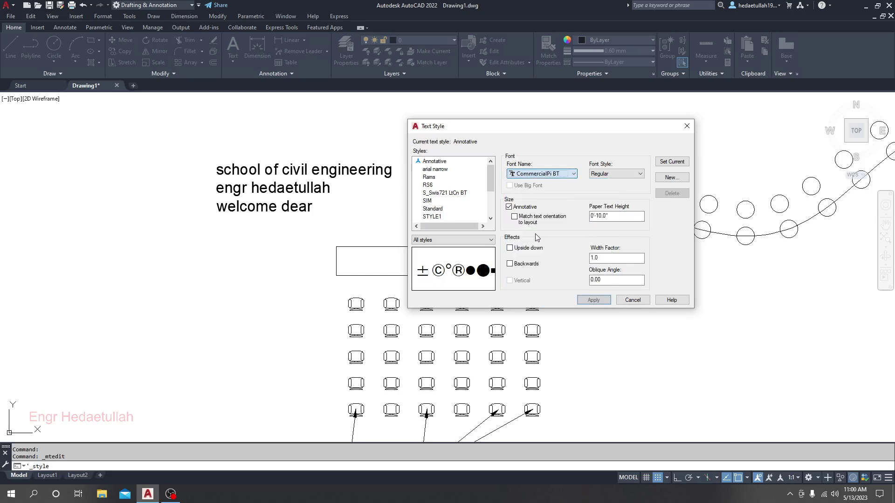
{"action": "left_click", "coordinate": [534, 174]}
{"action": "left_click", "coordinate": [534, 295]}
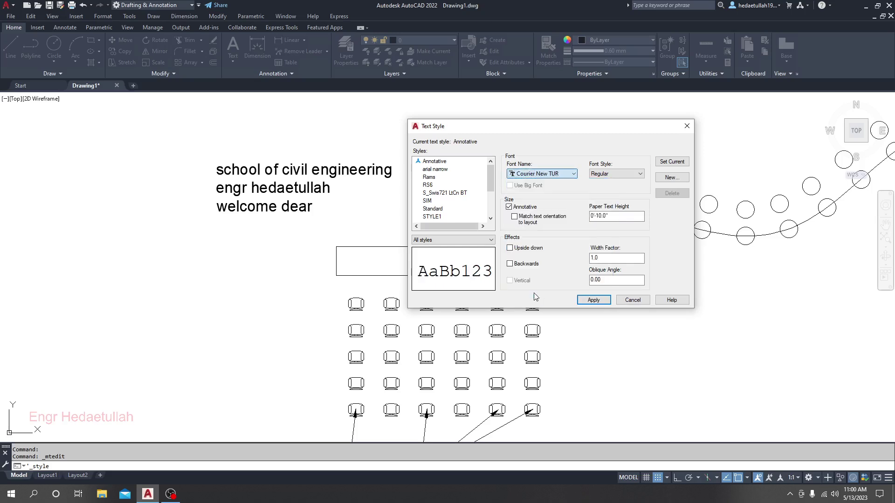
Set the Annotative text style's font to greekc.shx.
{"action": "left_click", "coordinate": [547, 175]}
{"action": "scroll", "coordinate": [542, 261], "scroll_direction": "down", "scroll_amount": 10}
{"action": "scroll", "coordinate": [542, 266], "scroll_direction": "down", "scroll_amount": 5}
{"action": "left_click", "coordinate": [543, 259]}
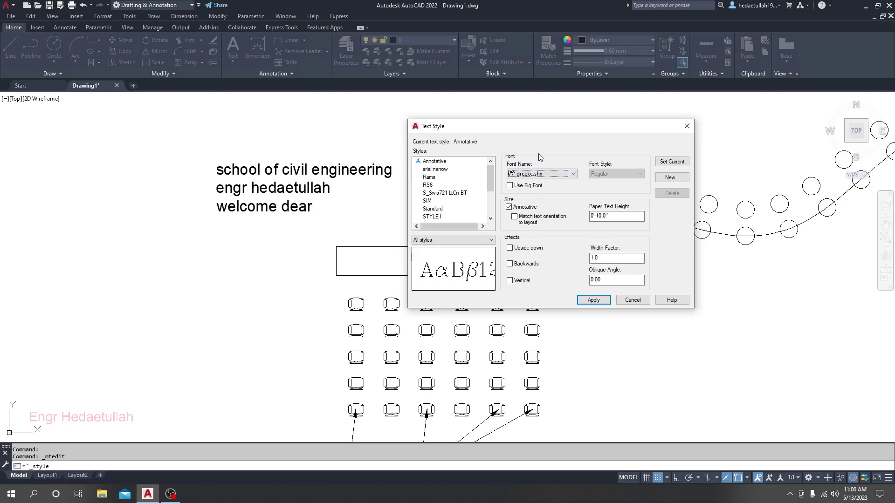
Try to set the Annotative style's paper text height to 0'-20.0" and make the style current.
{"action": "left_click", "coordinate": [612, 215]}
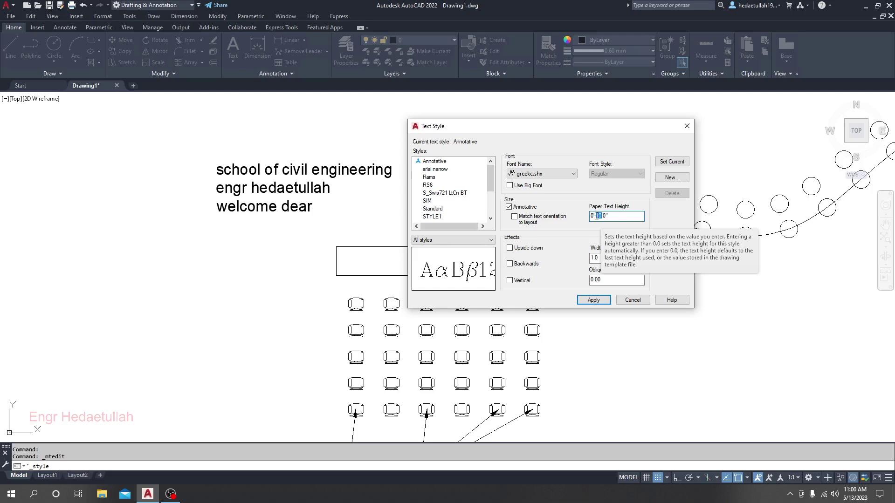
{"action": "type", "text": "20"}
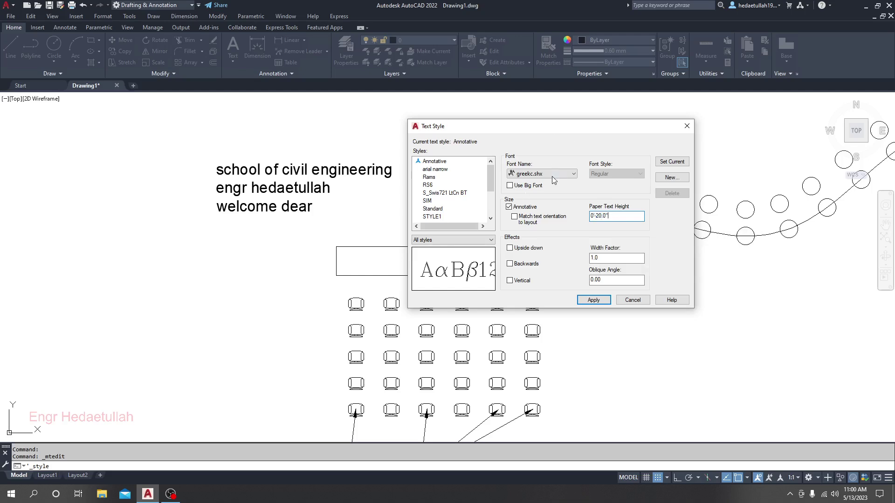
{"action": "left_click", "coordinate": [671, 163]}
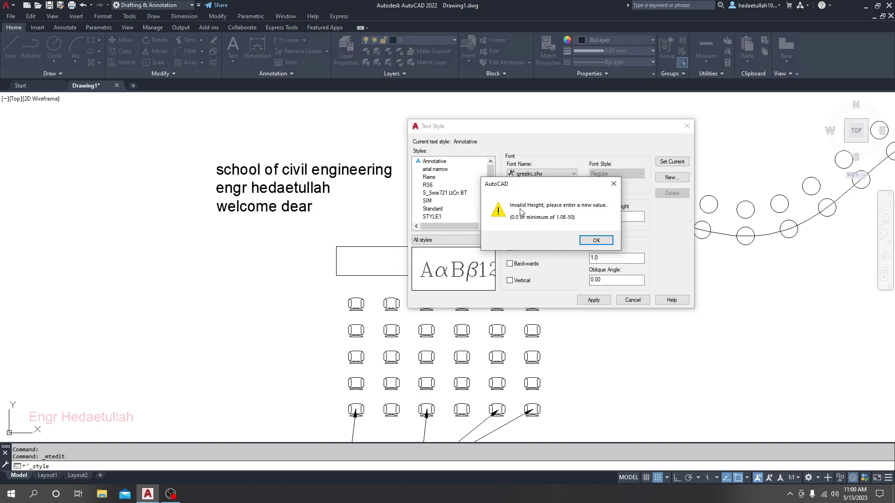
{"action": "left_click", "coordinate": [598, 241]}
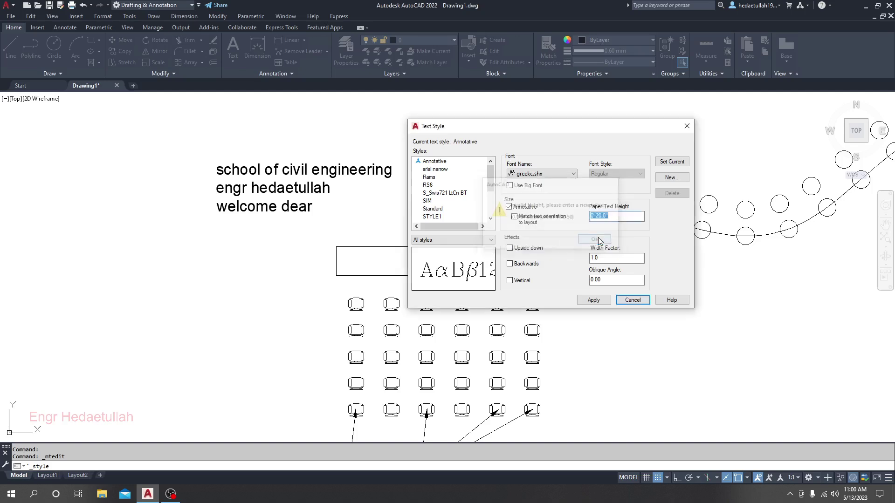
Set the Annotative style's paper text height to 20, make the style current, and close the dialog.
{"action": "type", "text": "20"}
{"action": "key", "text": "Return"}
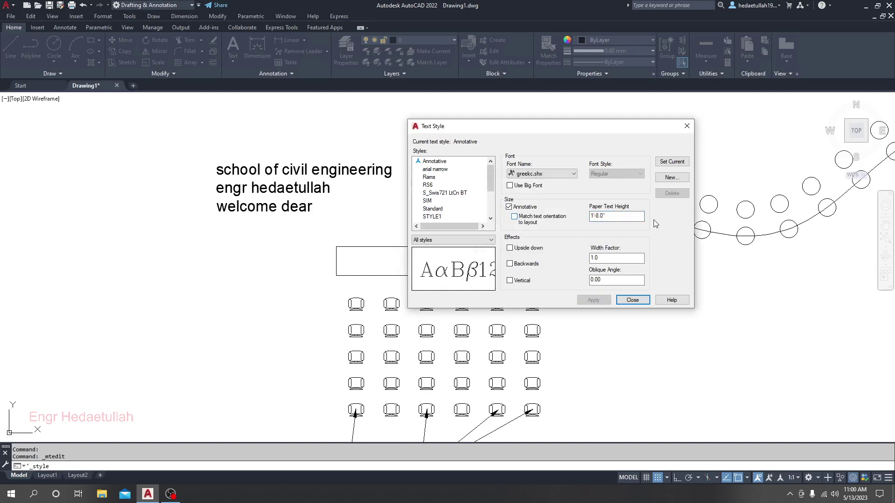
{"action": "left_click", "coordinate": [673, 163]}
{"action": "left_click", "coordinate": [635, 299]}
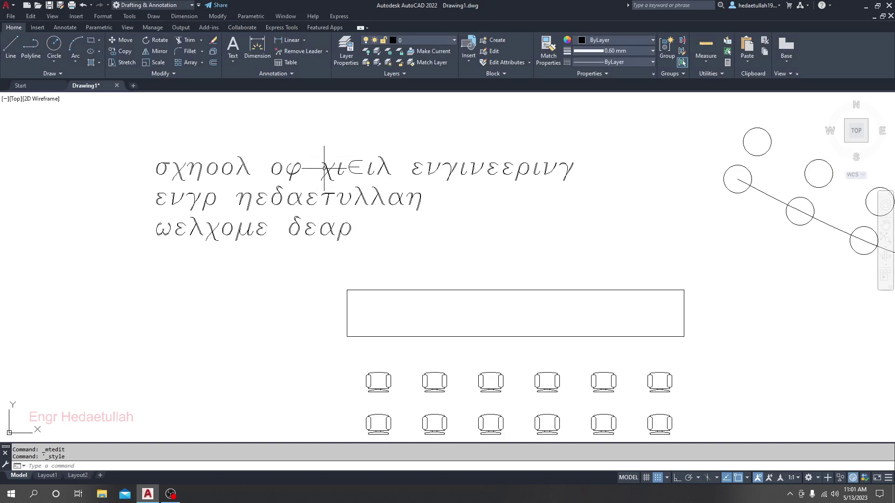
{"action": "scroll", "coordinate": [316, 173], "scroll_direction": "down", "scroll_amount": 1}
{"action": "scroll", "coordinate": [298, 219], "scroll_direction": "up", "scroll_amount": 1}
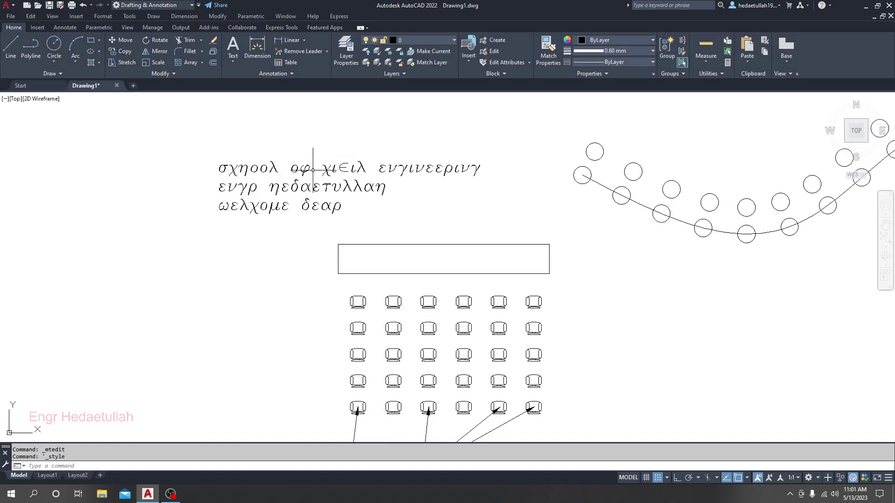
{"action": "scroll", "coordinate": [308, 163], "scroll_direction": "up", "scroll_amount": 2}
{"action": "scroll", "coordinate": [310, 164], "scroll_direction": "down", "scroll_amount": 2}
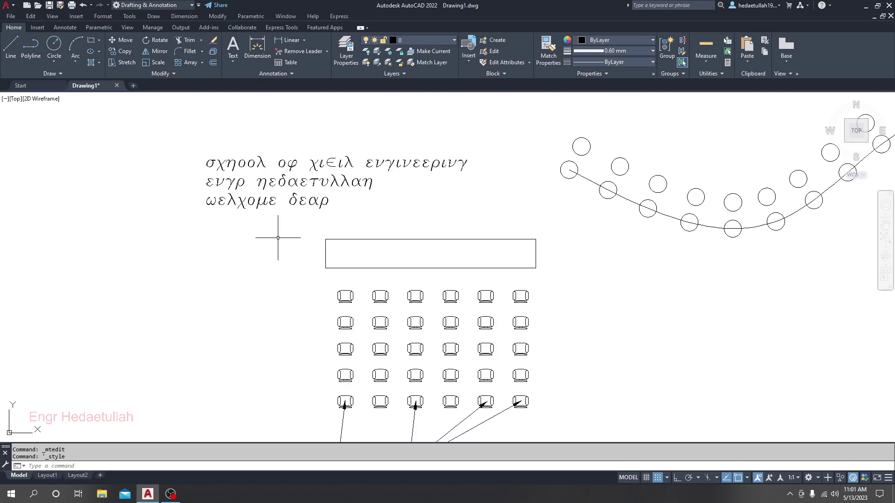
{"action": "middle_click_drag", "start_coordinate": [288, 138], "coordinate": [287, 147]}
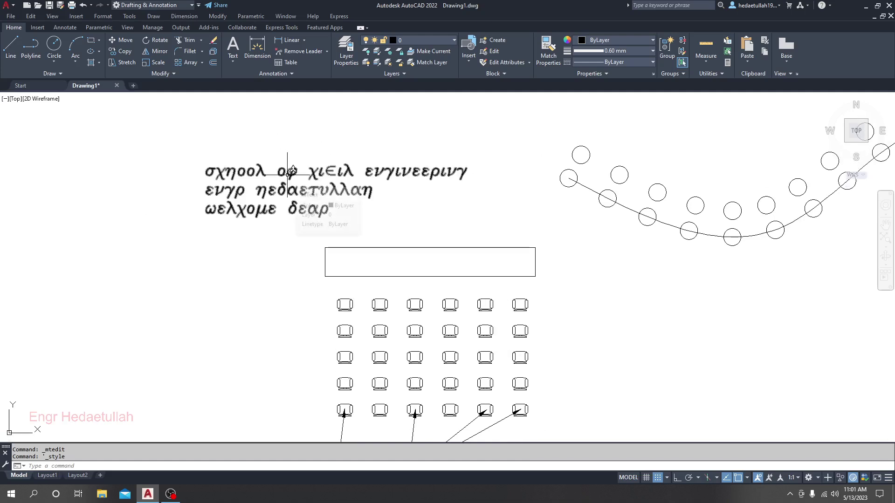
Make room beside the three-line text and open the choice between multiline and single-line text.
{"action": "mouse_move", "coordinate": [225, 270]}
{"action": "middle_mouse_down"}
{"action": "mouse_move", "coordinate": [276, 208]}
{"action": "mouse_move", "coordinate": [347, 259]}
{"action": "middle_mouse_up"}
{"action": "left_click", "coordinate": [234, 61]}
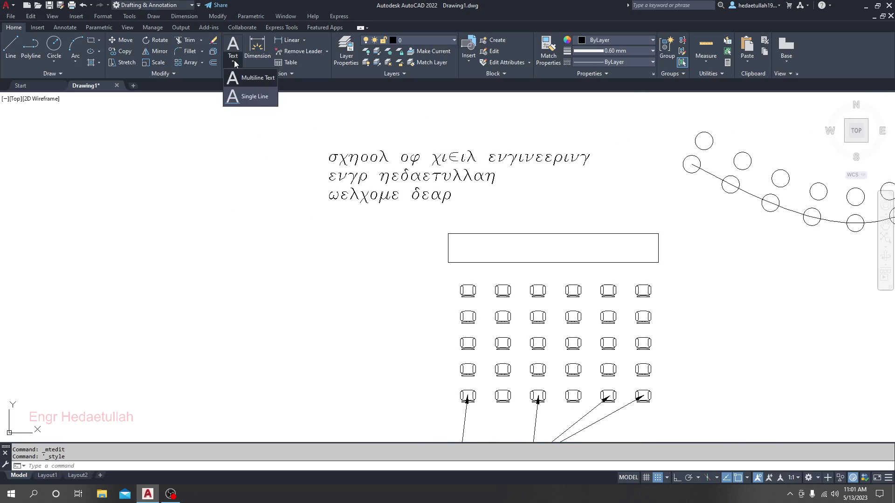